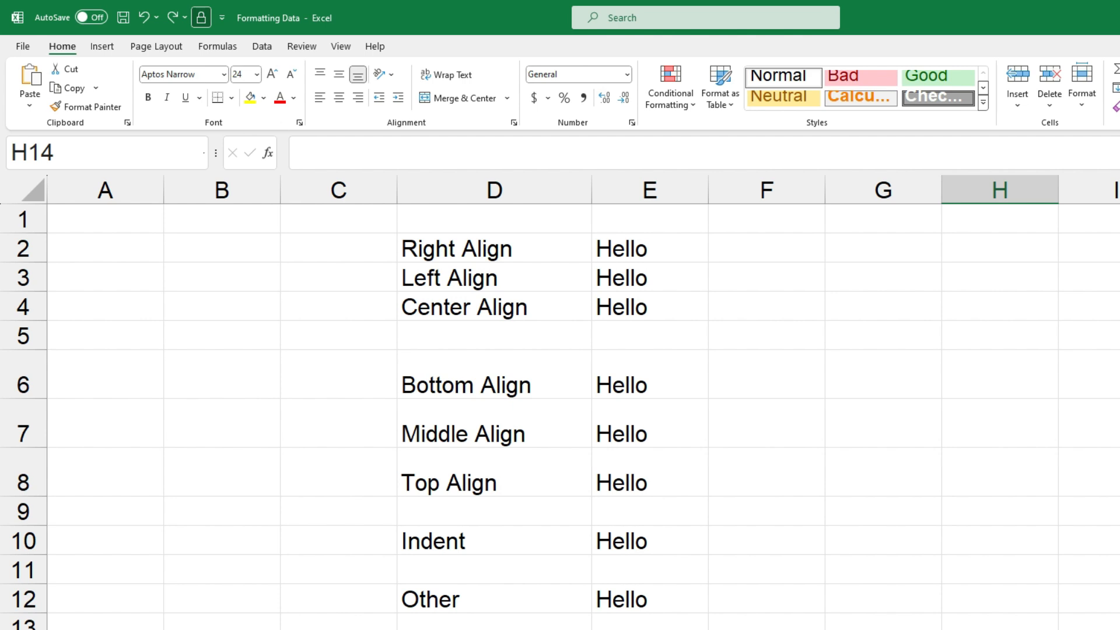
# - Right-align the Hello text in cell E2, beside the Right Align label
pyautogui.click(665, 252)
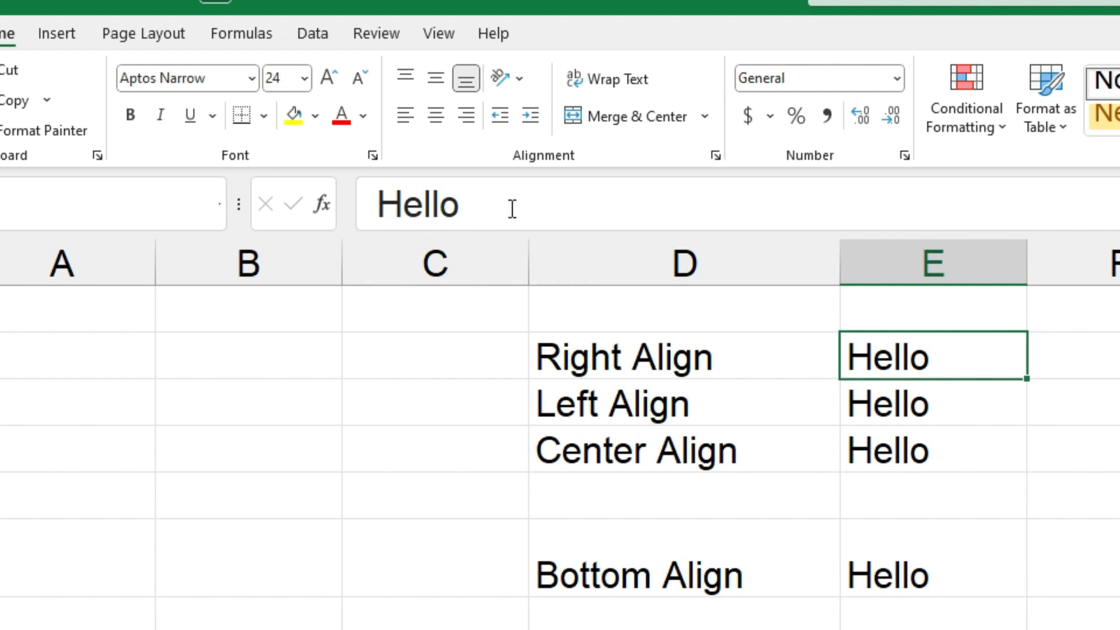
pyautogui.click(461, 115)
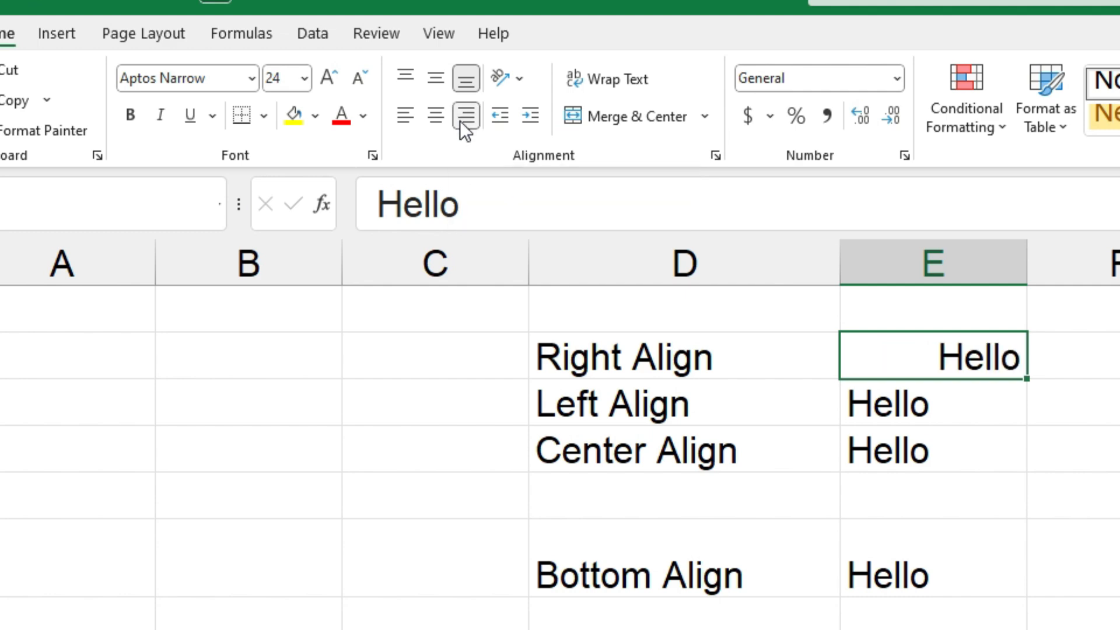
pyautogui.click(1094, 508)
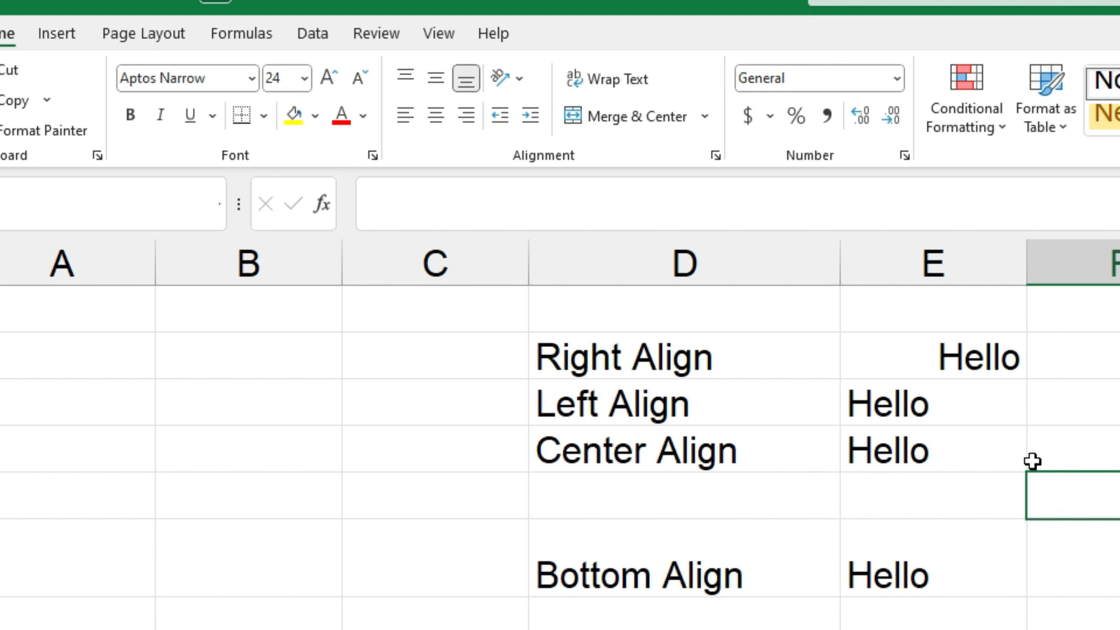
# - Left-align the Hello text in cell E3 and center the one in cell E4 horizontally
pyautogui.click(968, 406)
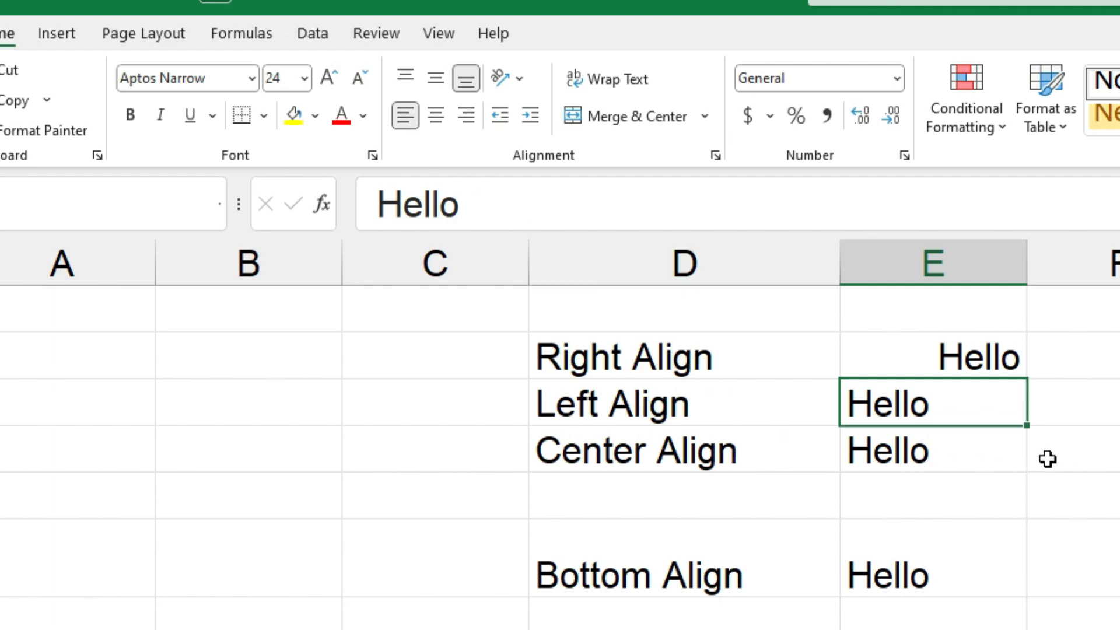
pyautogui.click(969, 448)
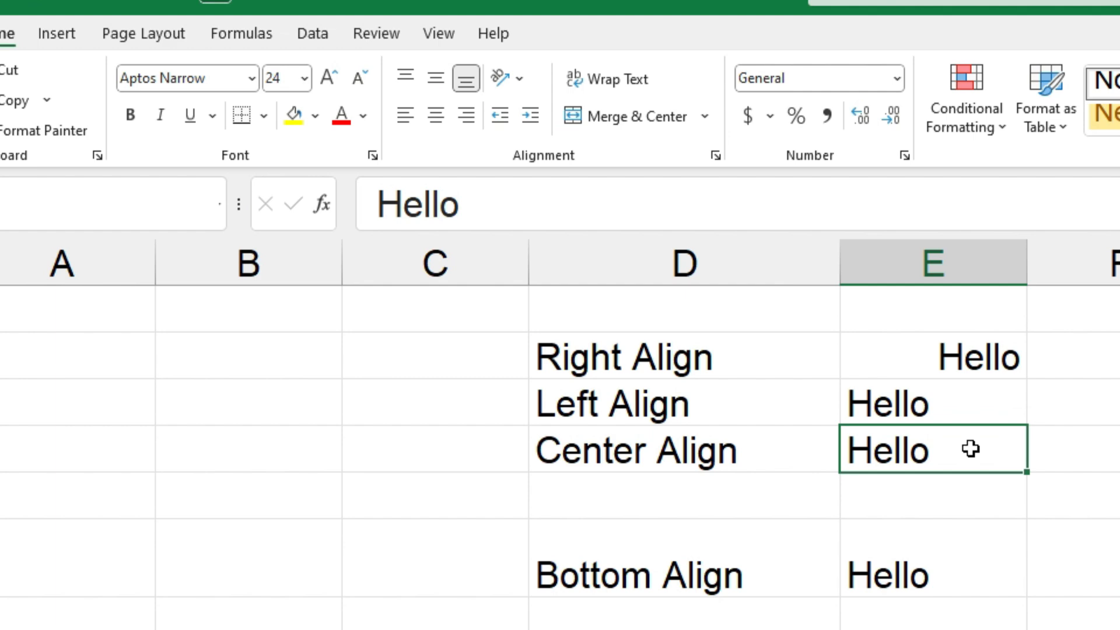
pyautogui.click(439, 117)
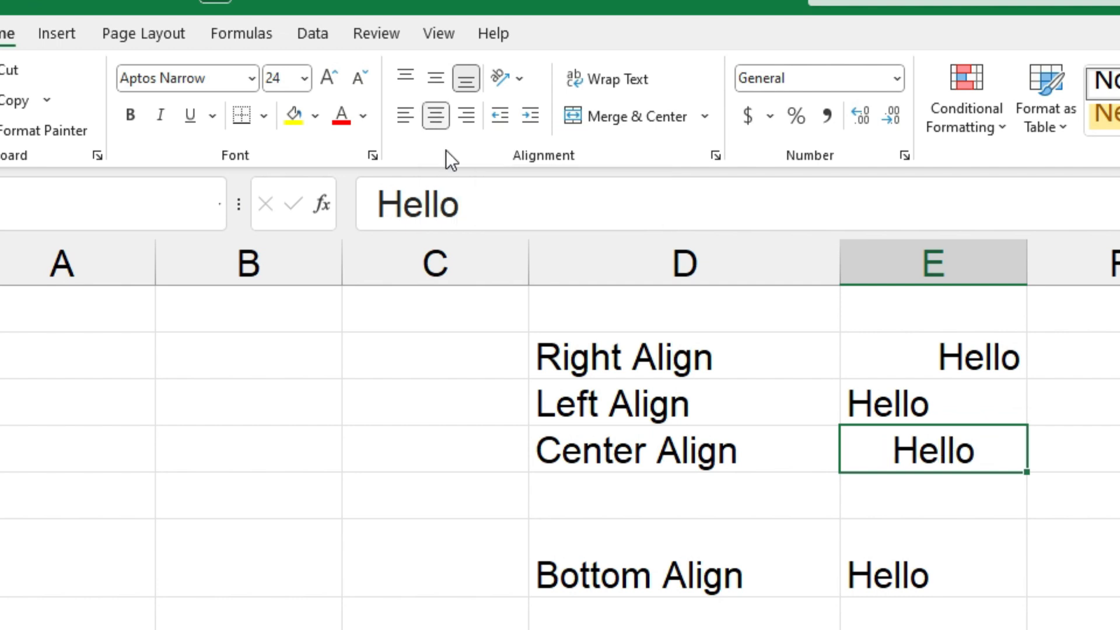
pyautogui.click(1102, 496)
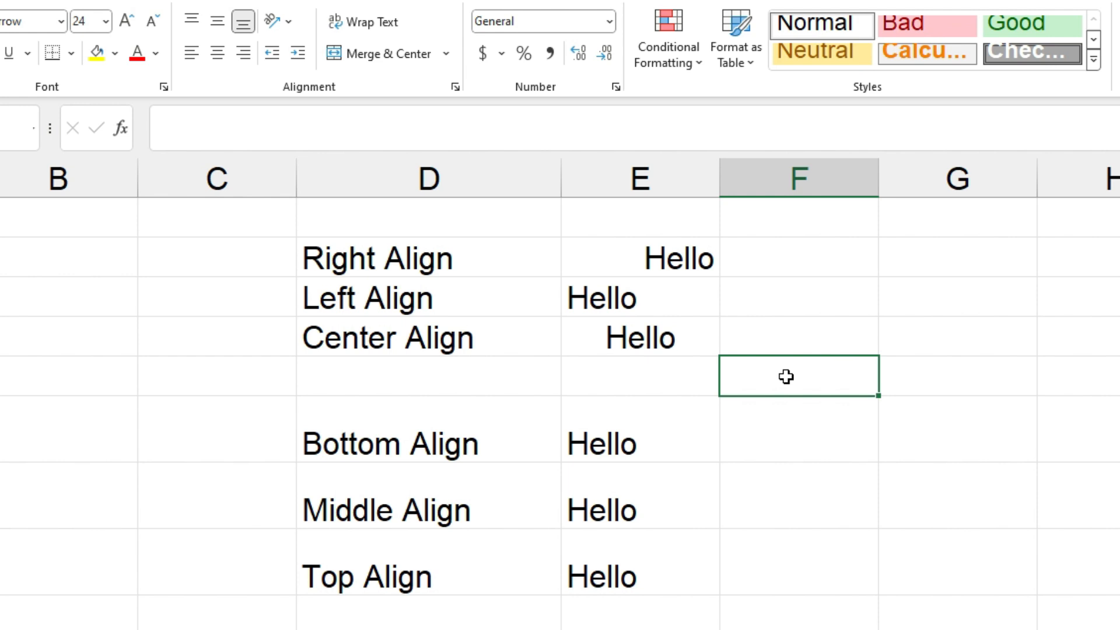
# - Set the vertical alignment of the Hello text in cell E7 to Middle Align
pyautogui.click(665, 420)
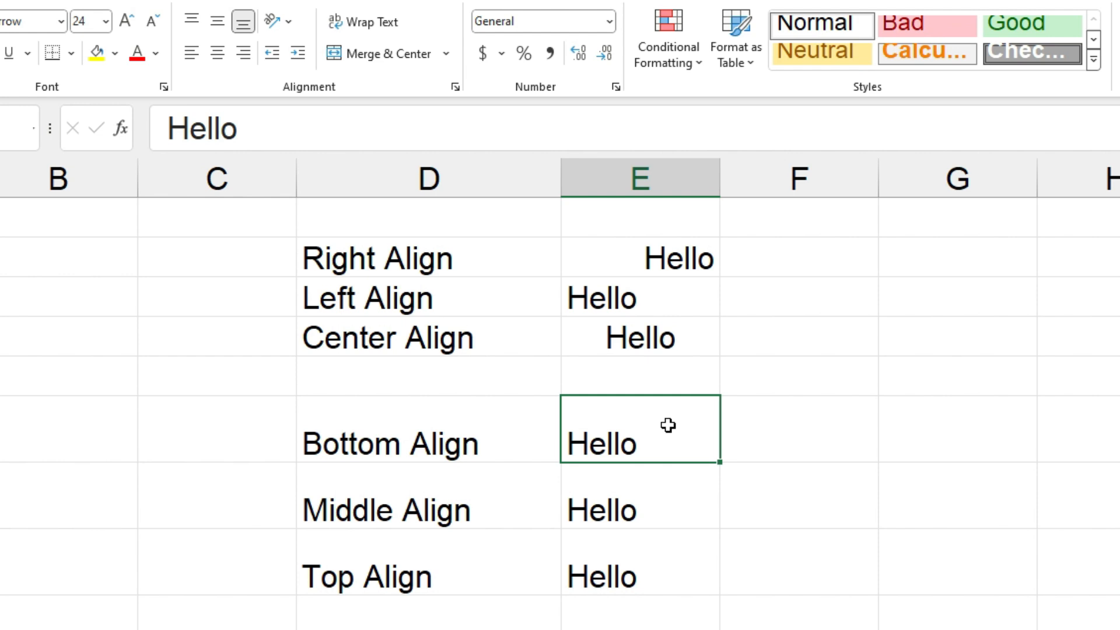
pyautogui.click(638, 508)
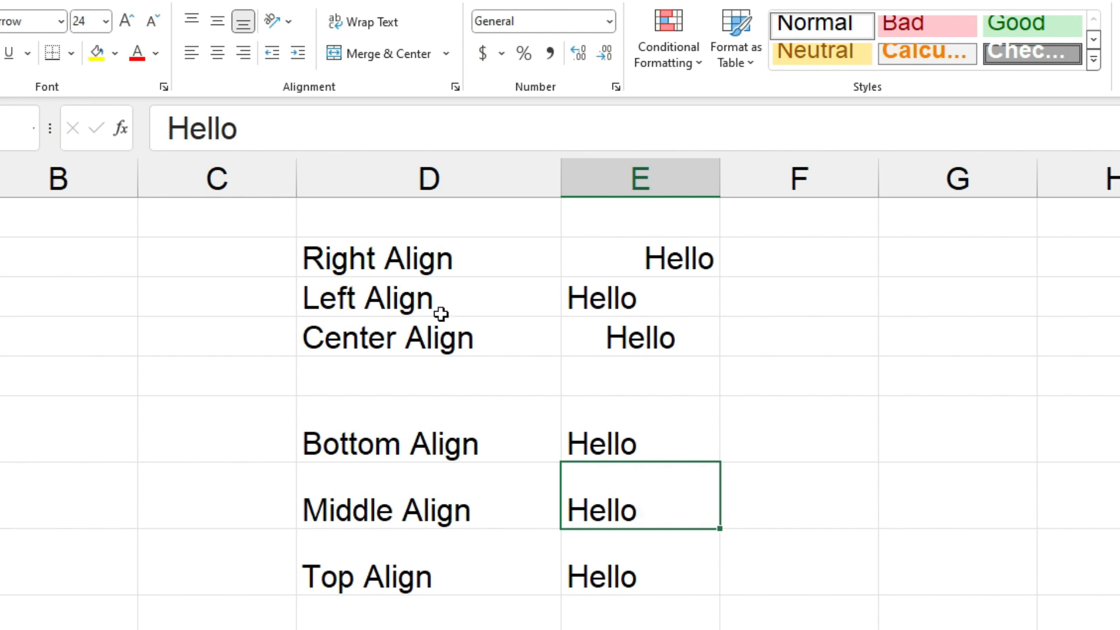
pyautogui.click(219, 26)
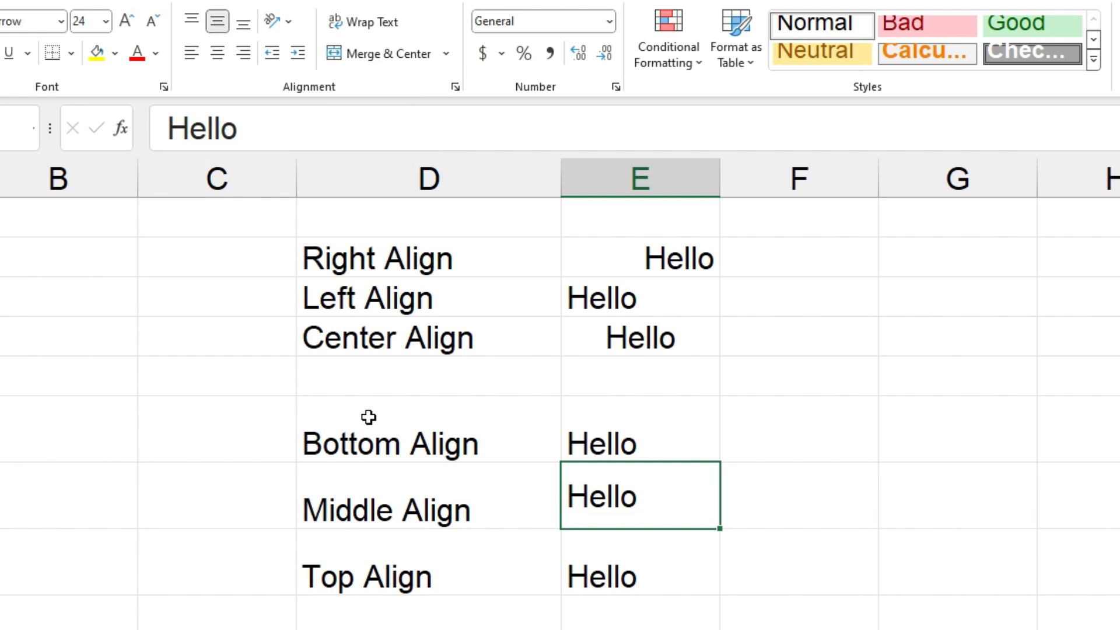
pyautogui.click(826, 495)
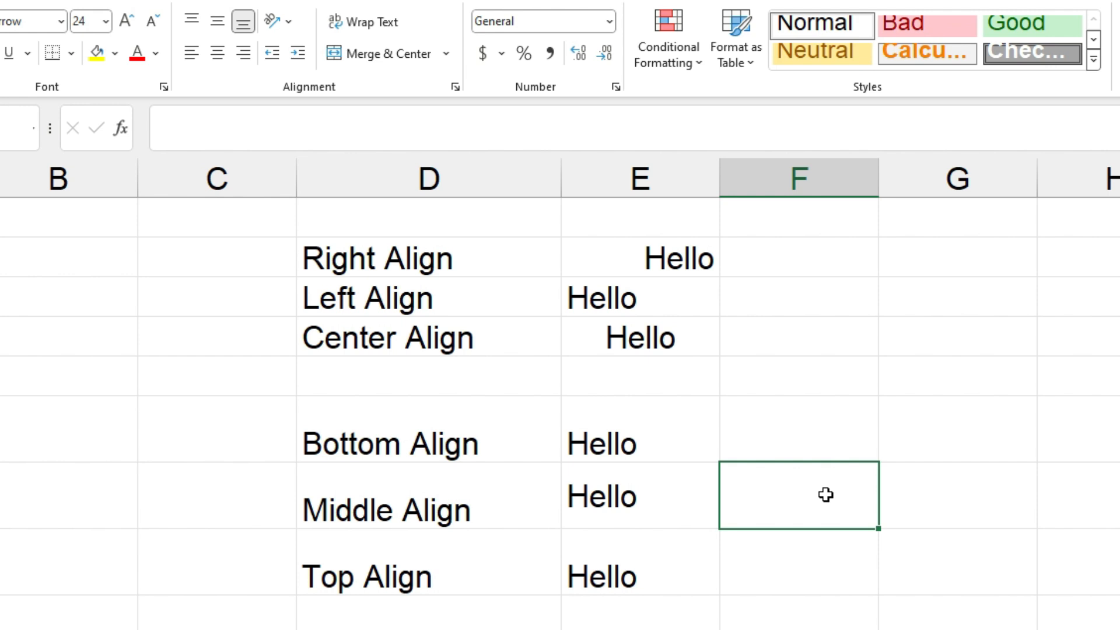
# - Set the Hello text in cell E8 to Top Align and check the vertical alignment of cell E6
pyautogui.click(637, 569)
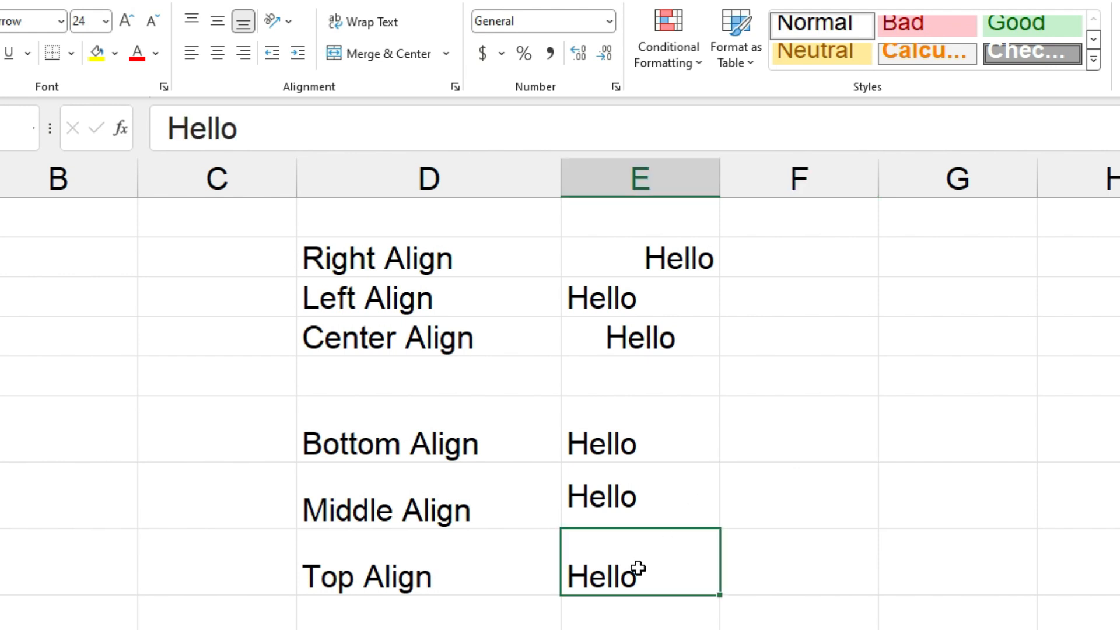
pyautogui.click(192, 27)
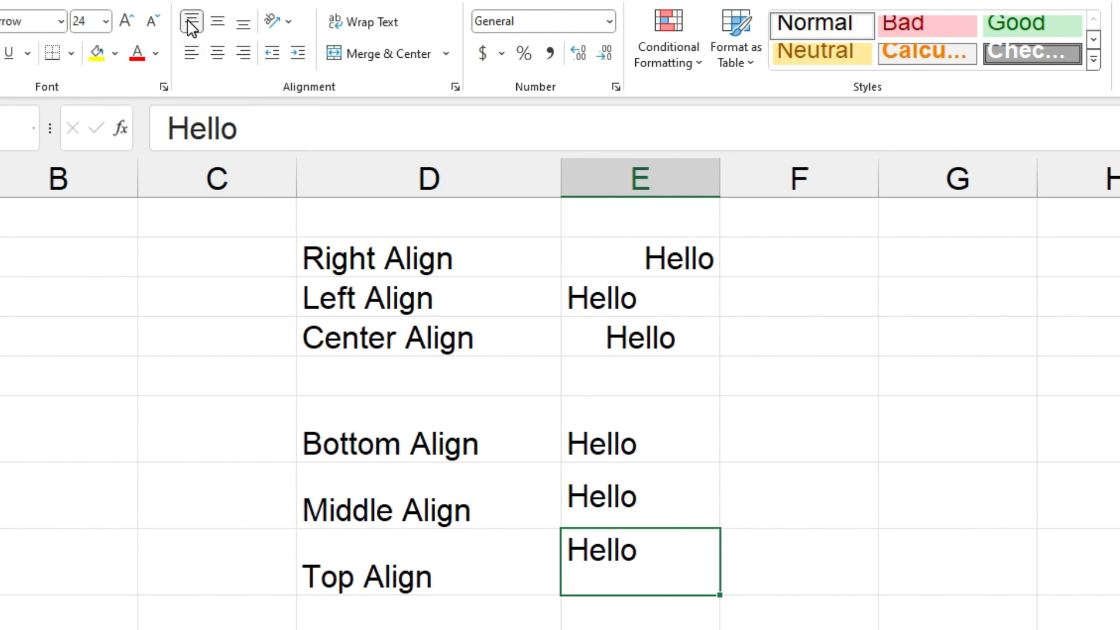
pyautogui.click(768, 570)
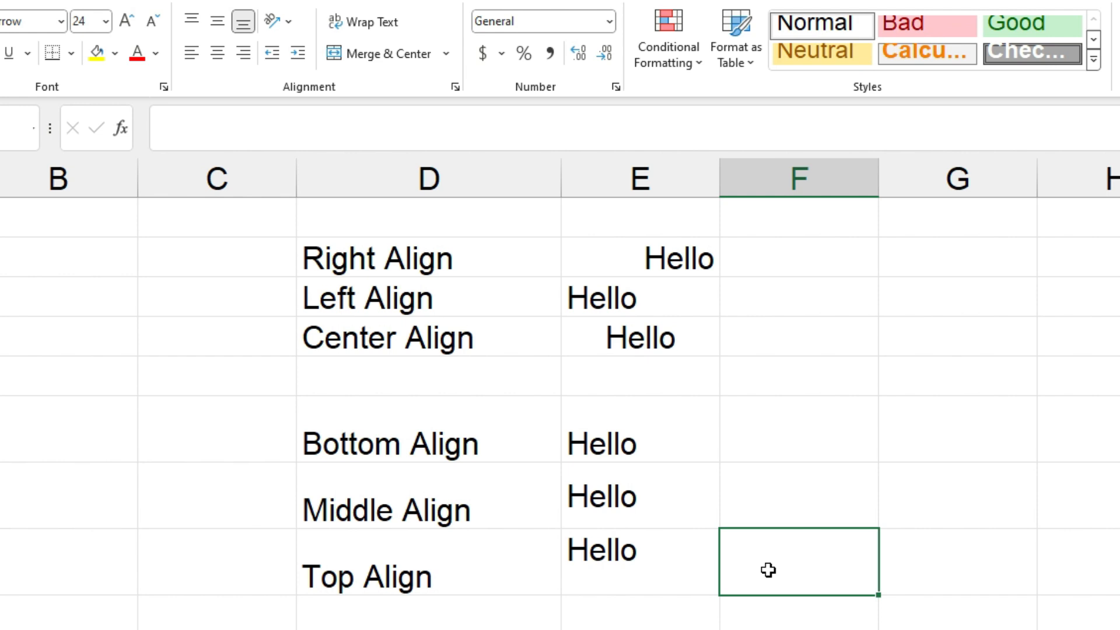
pyautogui.click(675, 447)
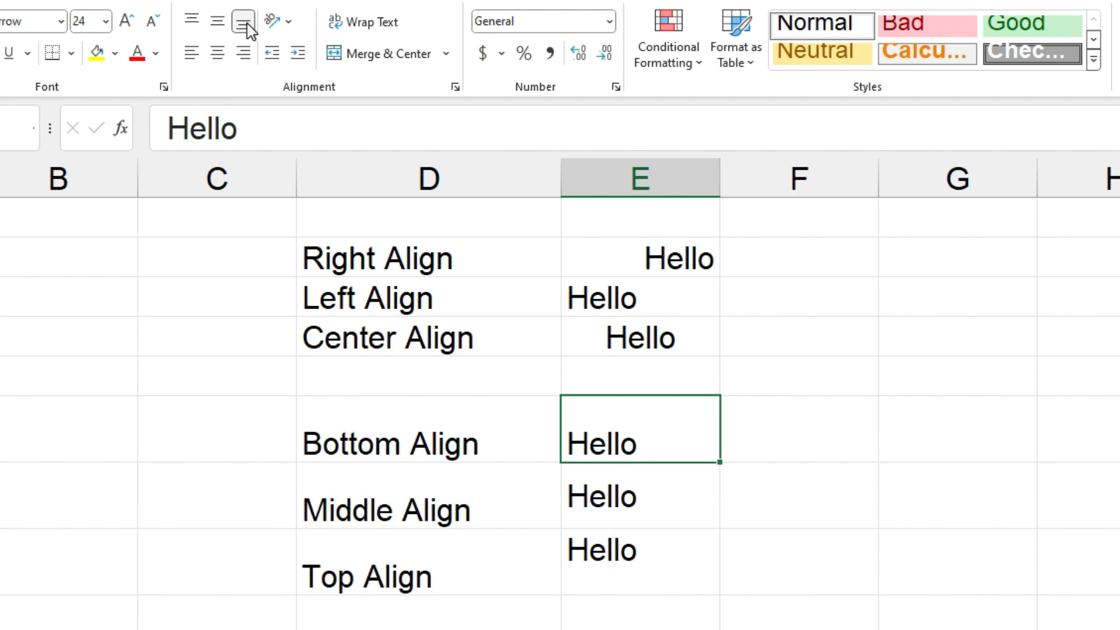
pyautogui.click(818, 443)
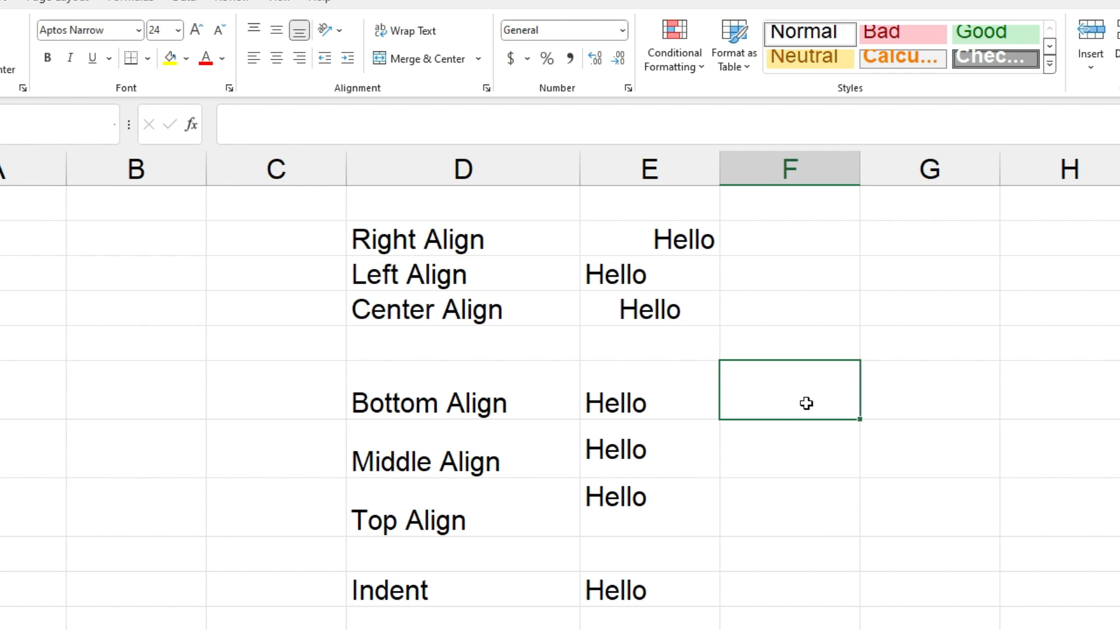
# - Increase the indent of the Hello text in cell E10 by two levels
pyautogui.click(651, 586)
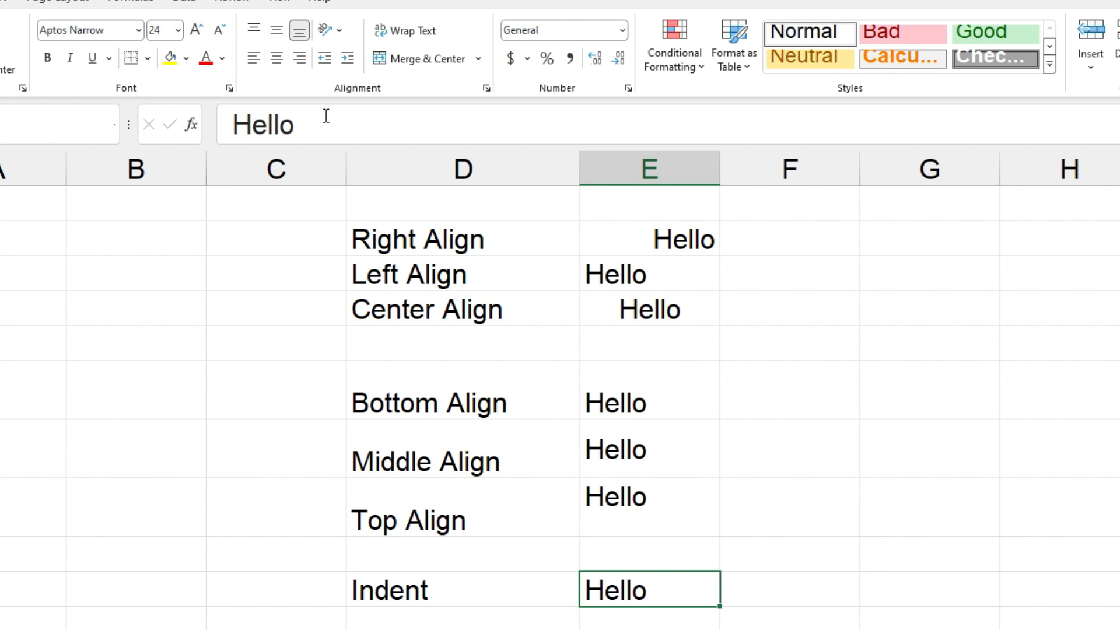
pyautogui.click(349, 58)
pyautogui.click(349, 59)
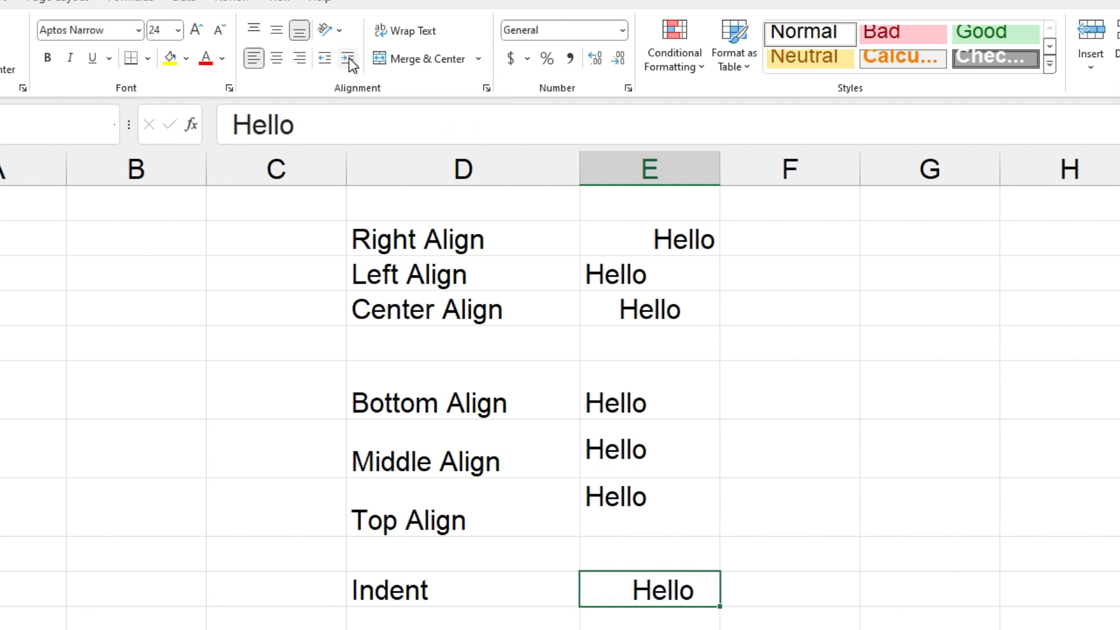
pyautogui.click(789, 593)
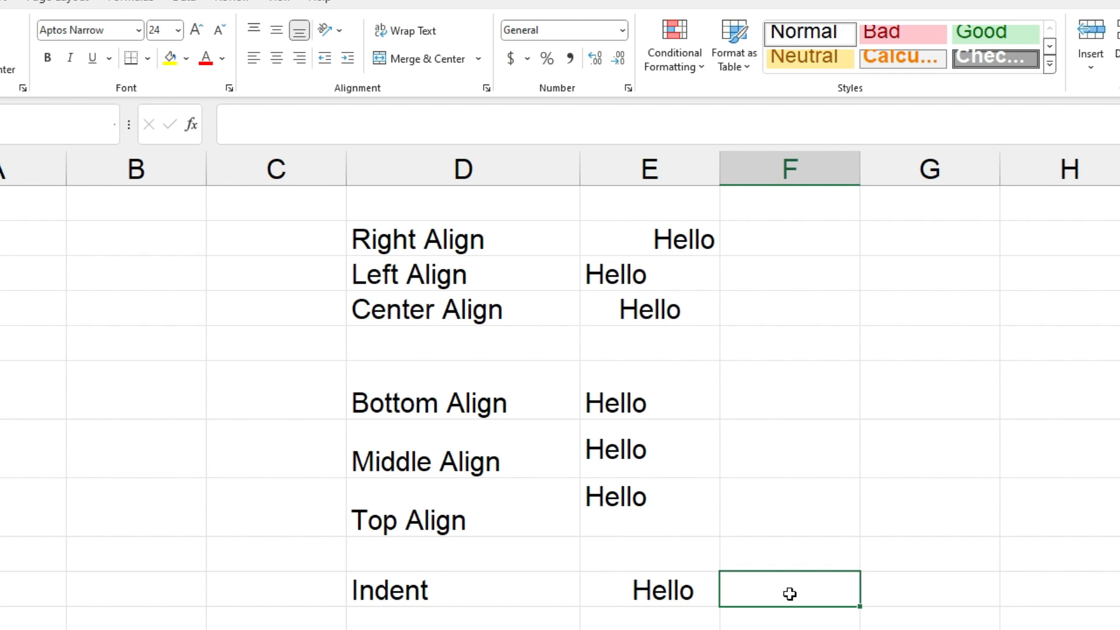
# - Decrease the indent of the Hello text in cell E10 by two levels, one at a time
pyautogui.click(689, 592)
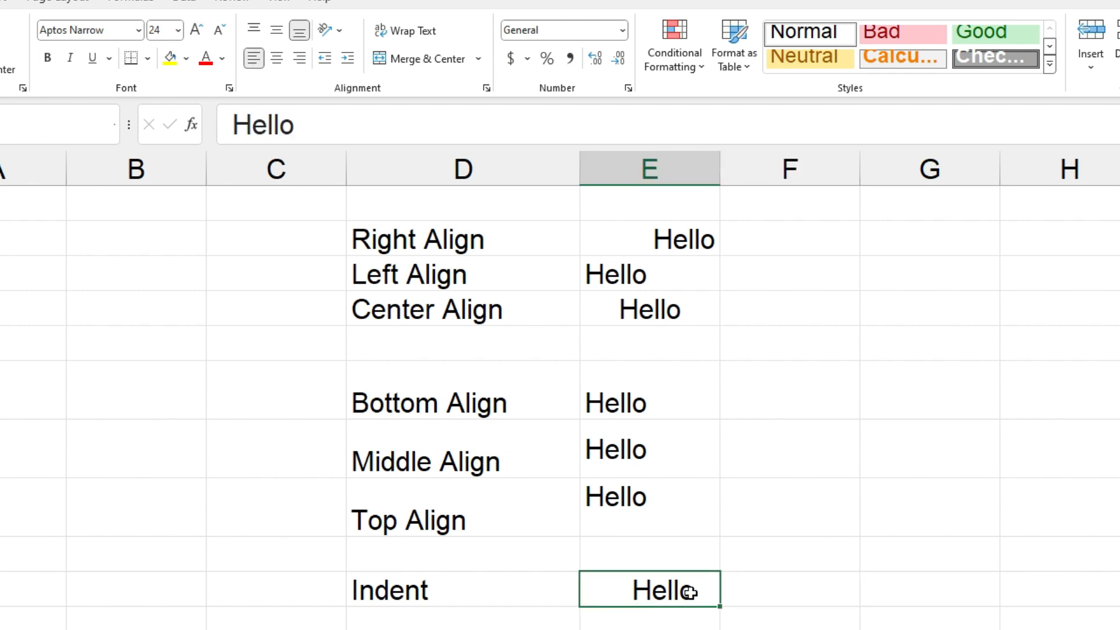
pyautogui.click(331, 60)
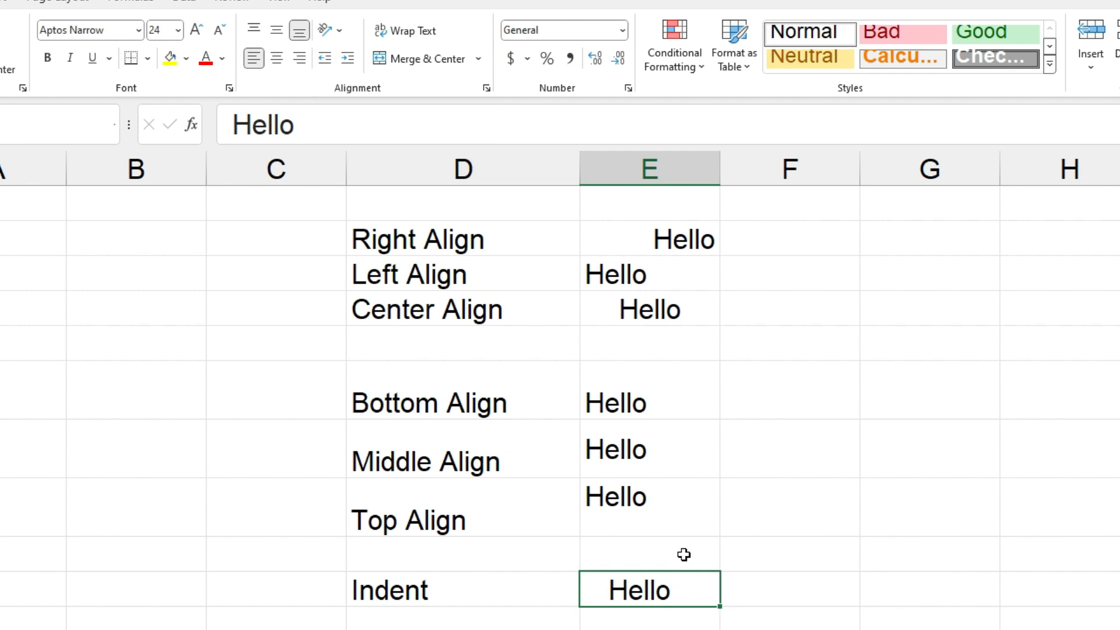
pyautogui.click(811, 593)
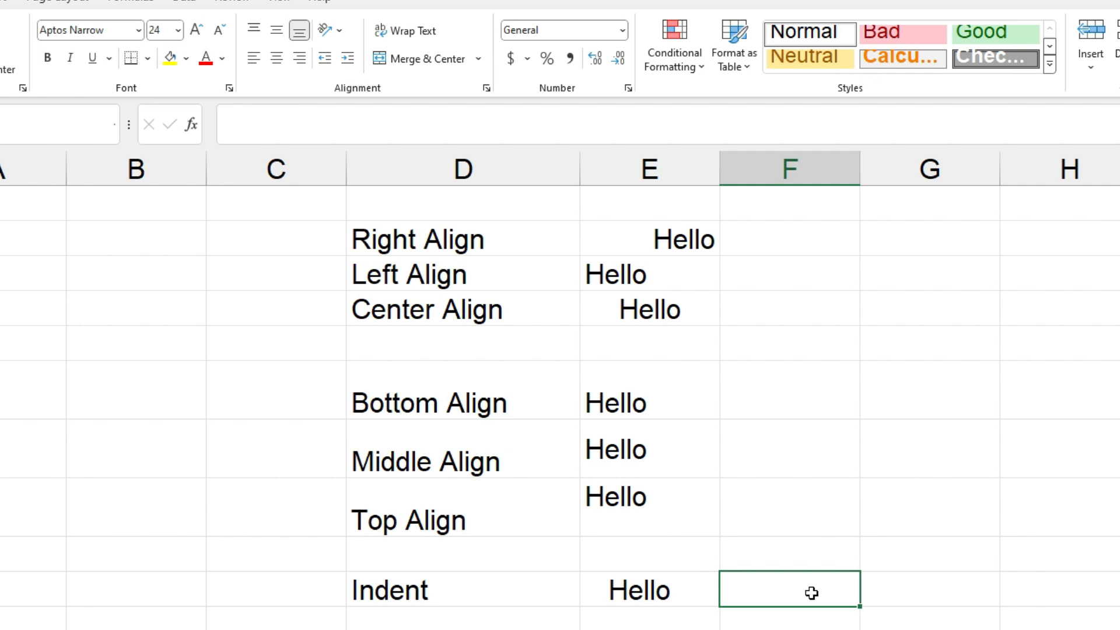
pyautogui.click(681, 590)
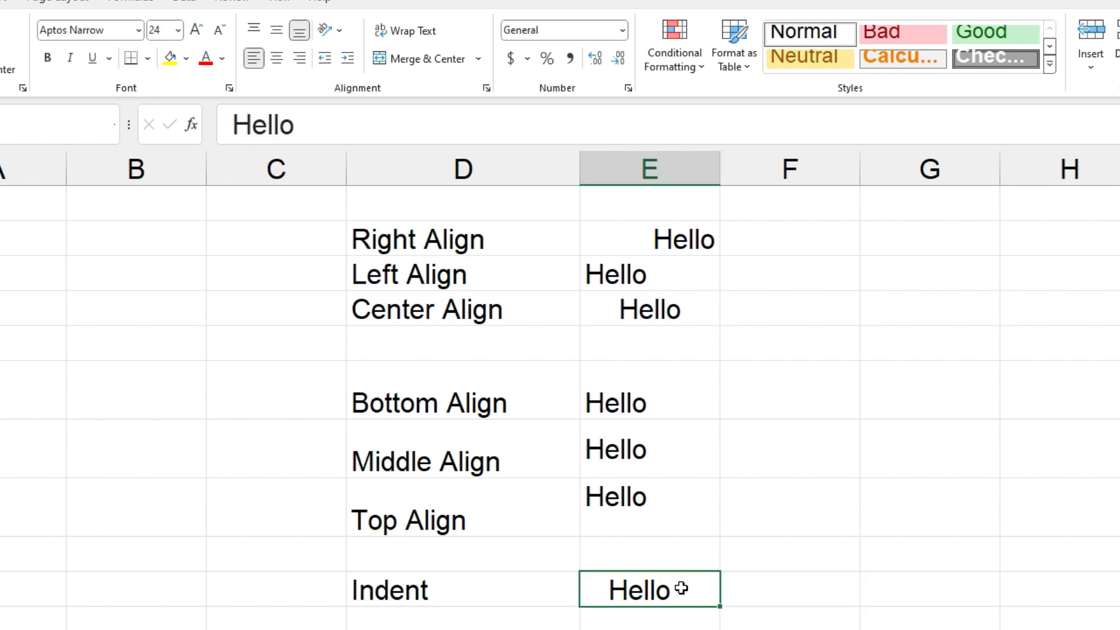
pyautogui.click(327, 63)
pyautogui.click(797, 591)
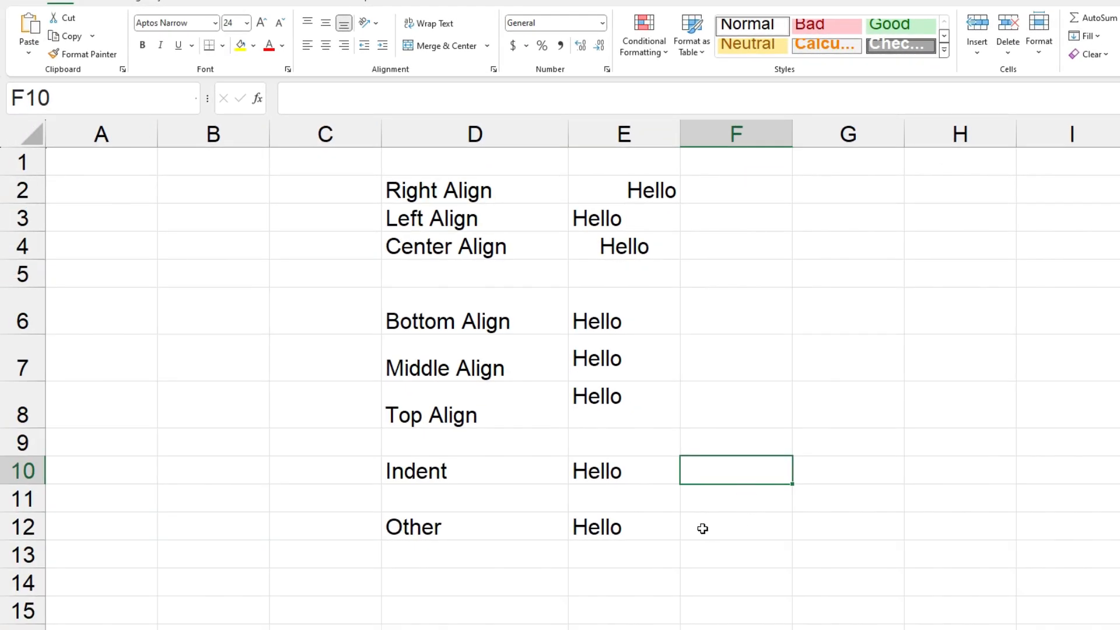
# - Try the Angle Counterclockwise and Angle Clockwise orientations on the Hello text in cell E12
pyautogui.click(630, 527)
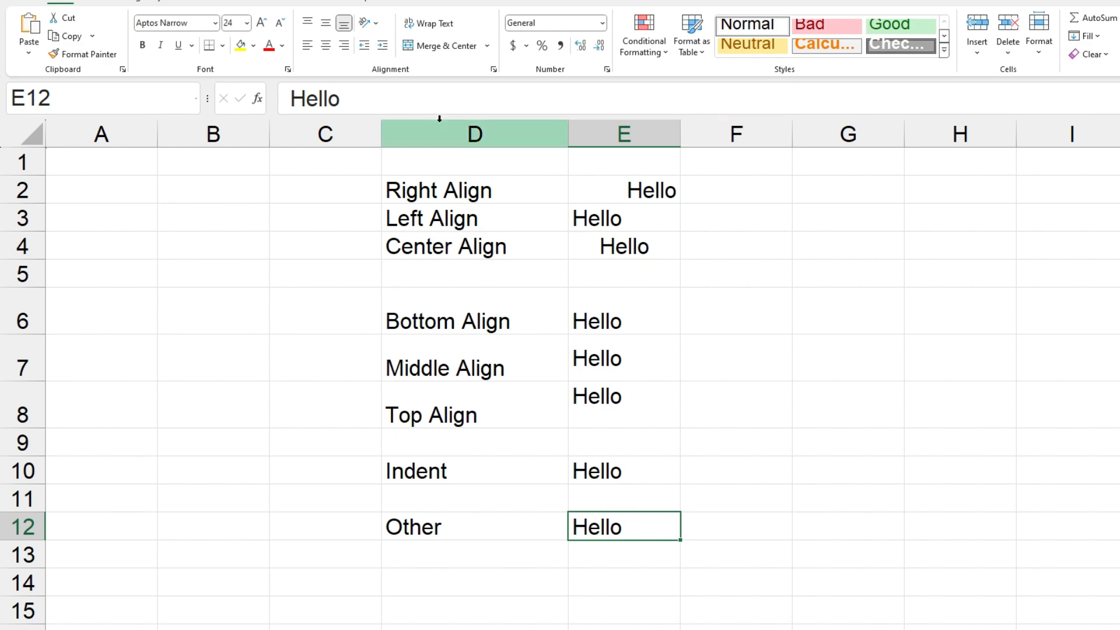
pyautogui.click(379, 22)
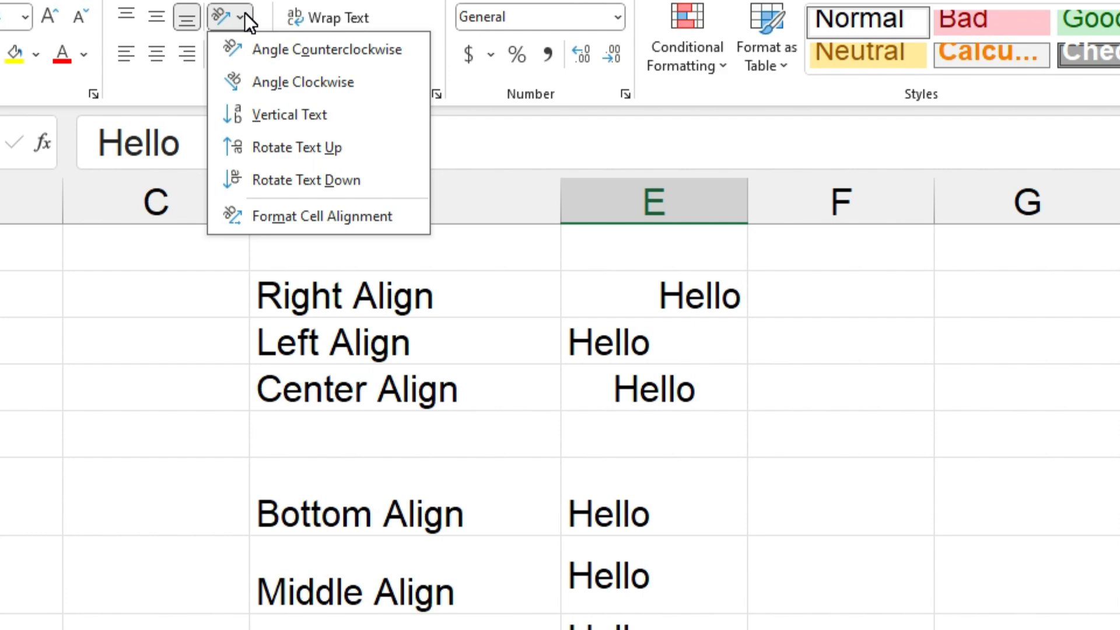
pyautogui.click(309, 49)
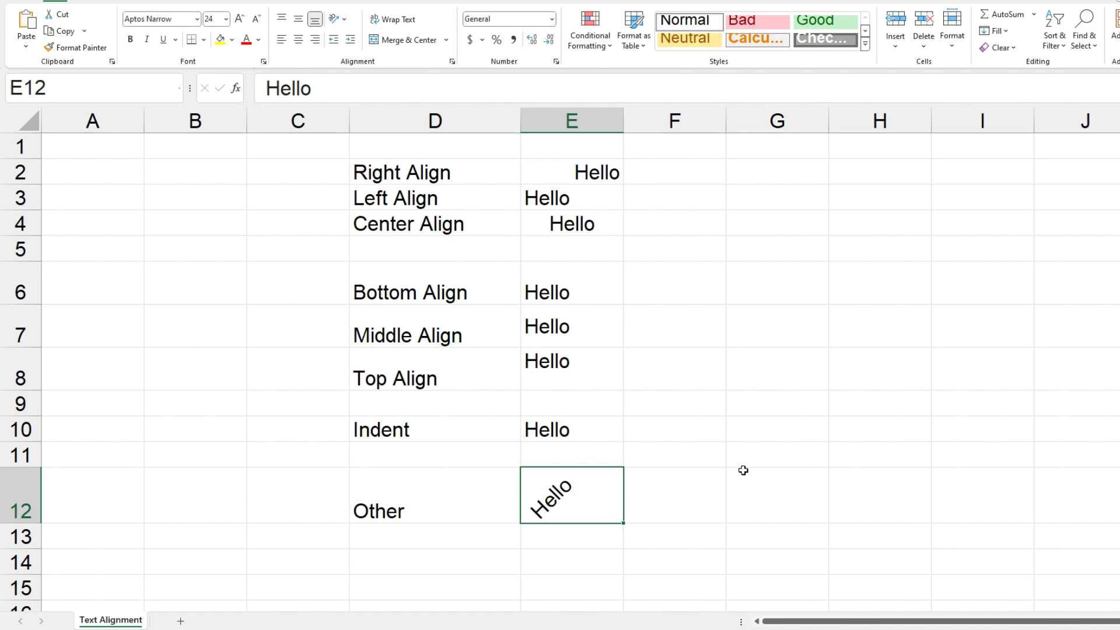
pyautogui.click(346, 23)
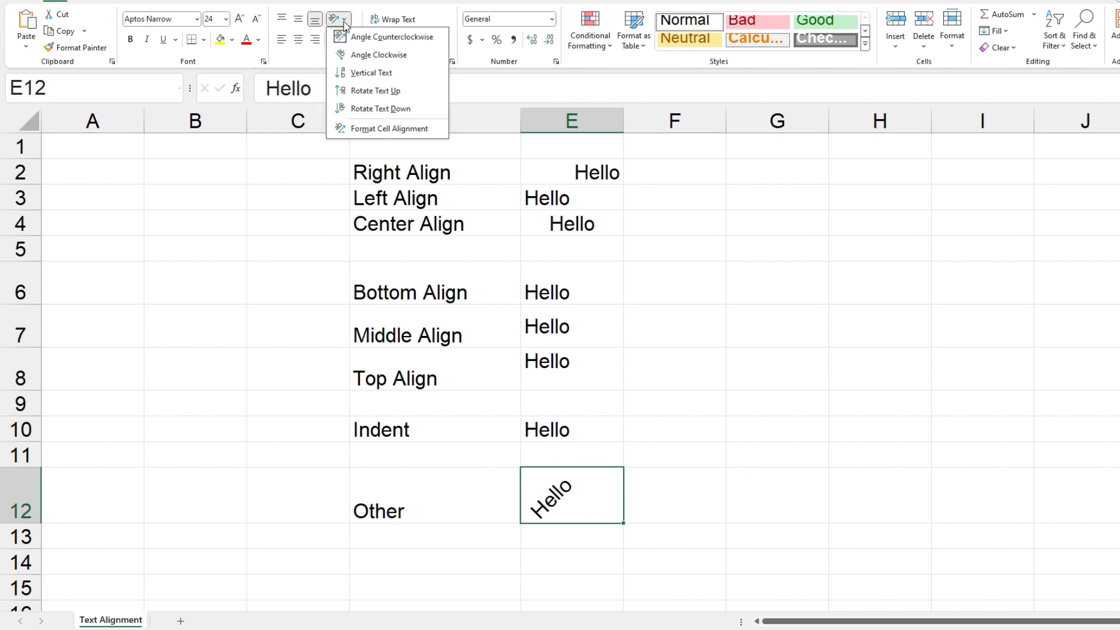
pyautogui.click(353, 60)
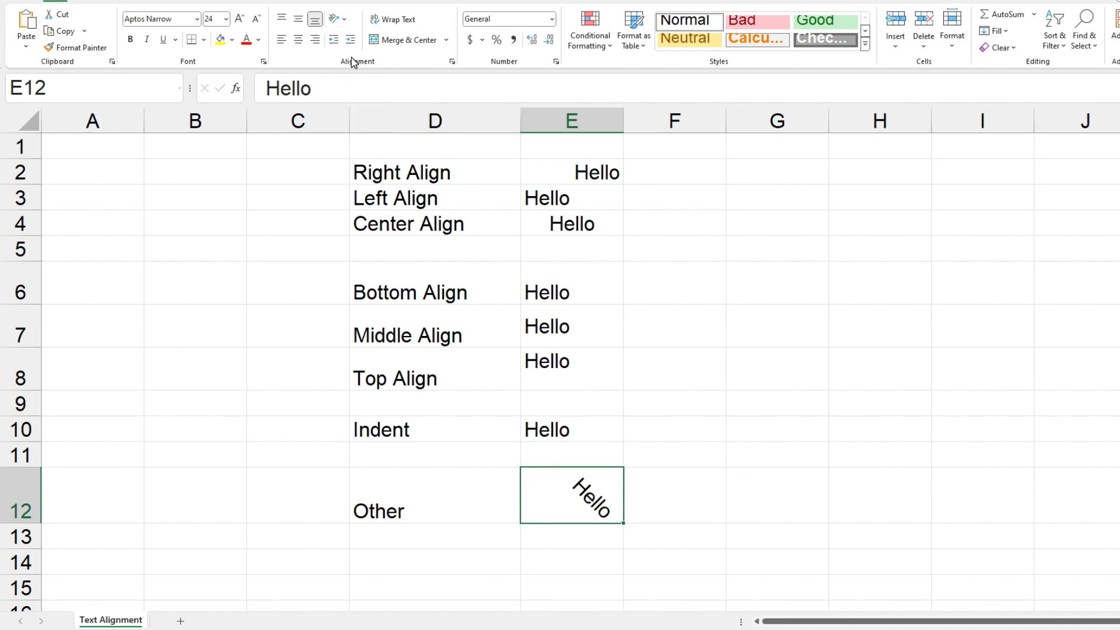
# - Try the Vertical Text and Rotate Text Up orientations on the Hello text in cell E12
pyautogui.click(346, 21)
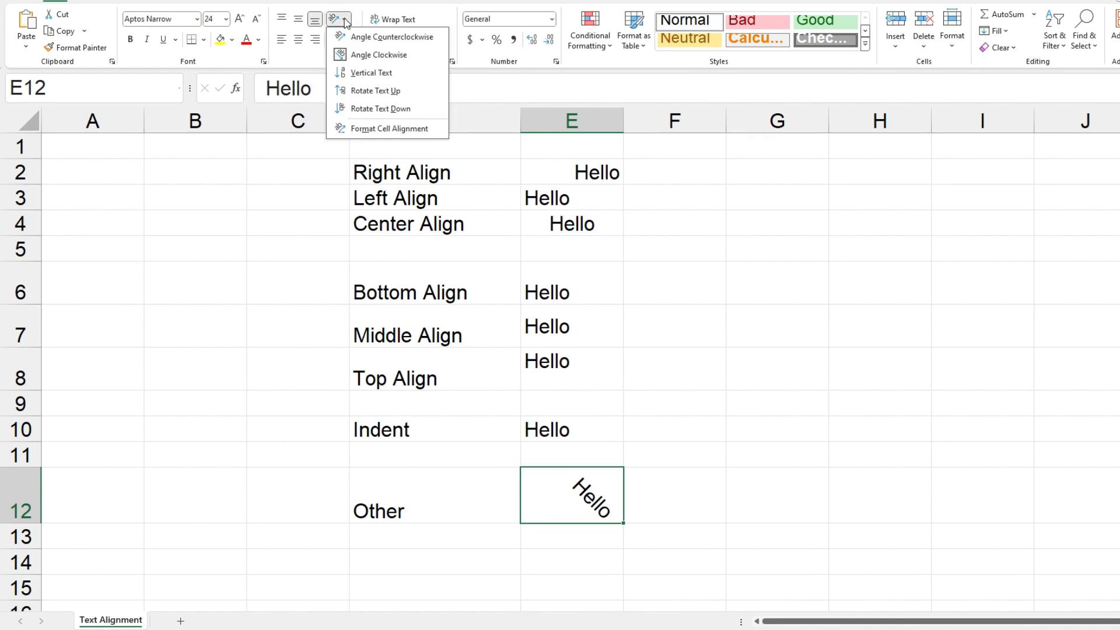
pyautogui.click(372, 73)
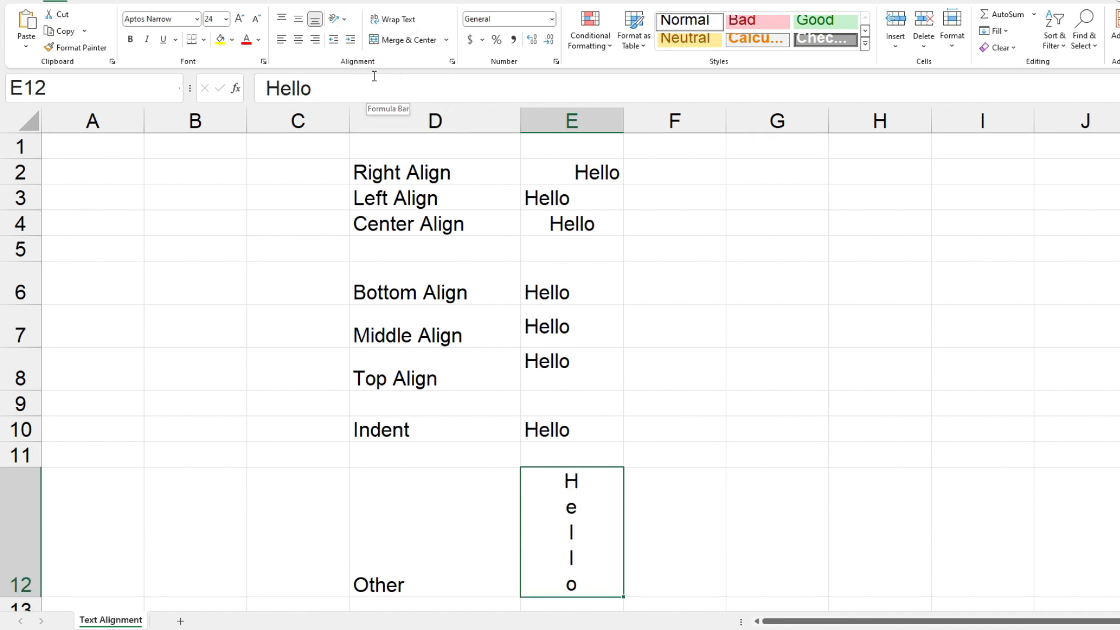
pyautogui.click(345, 20)
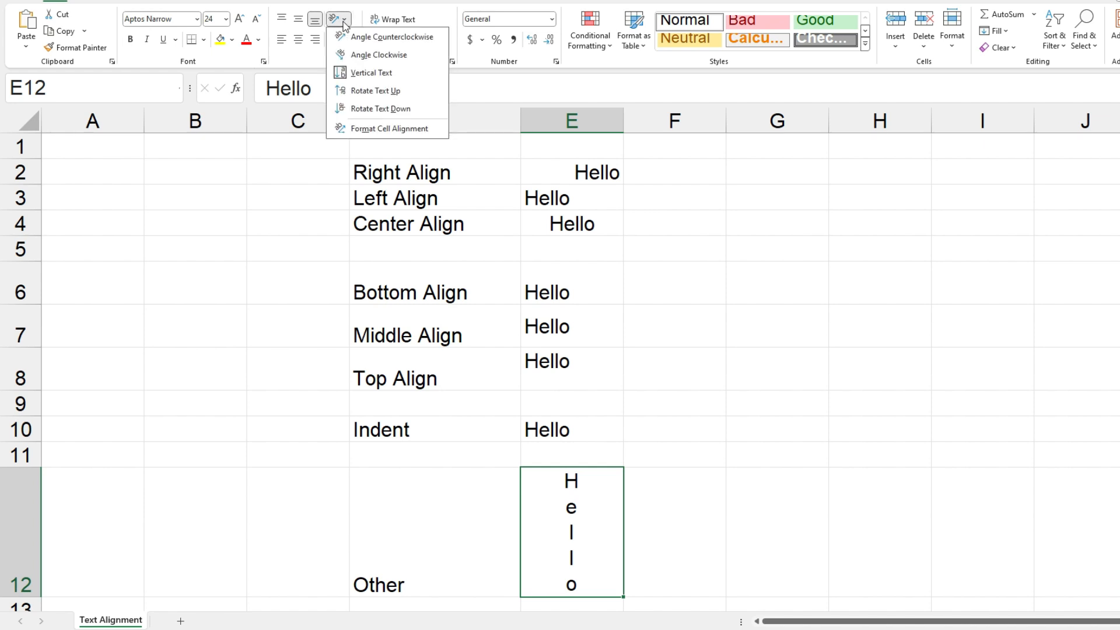
pyautogui.click(385, 91)
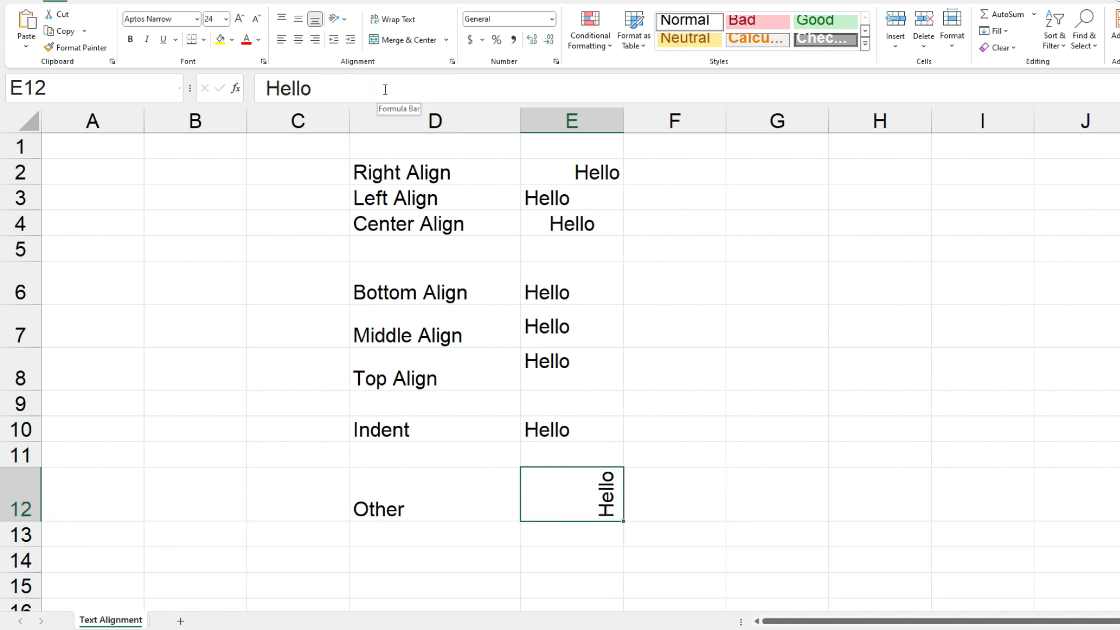
# - Set the orientation of the Hello text in cell E12 to Rotate Text Down
pyautogui.click(337, 20)
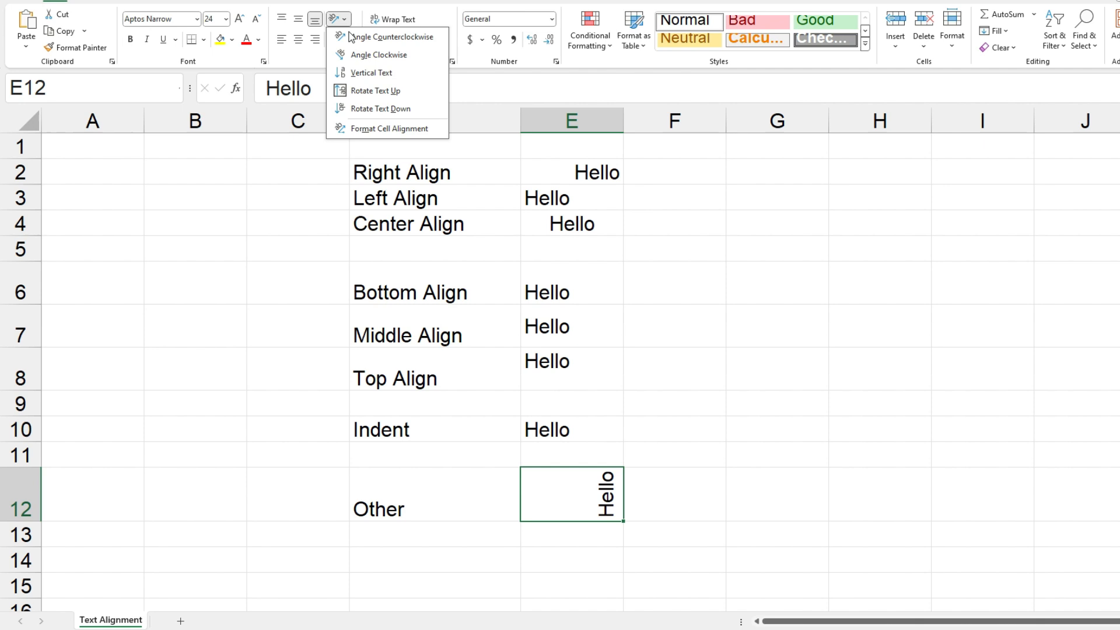
pyautogui.click(375, 109)
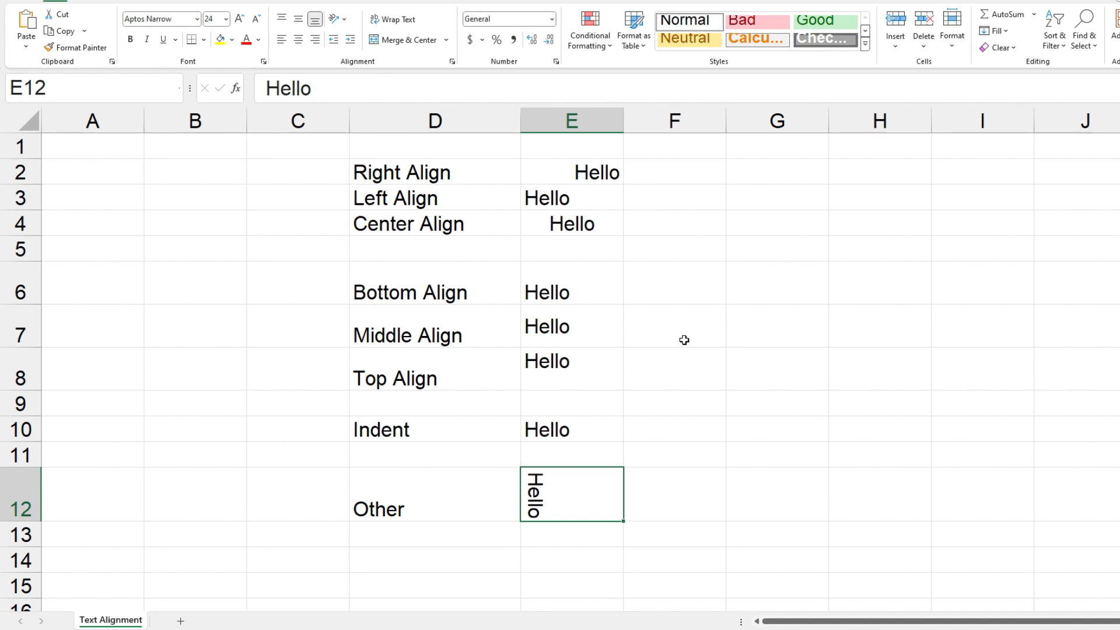
# - Center the Hello text in cell E3 horizontally using the ribbon's key tips
pyautogui.hotkey('alt', 'h')
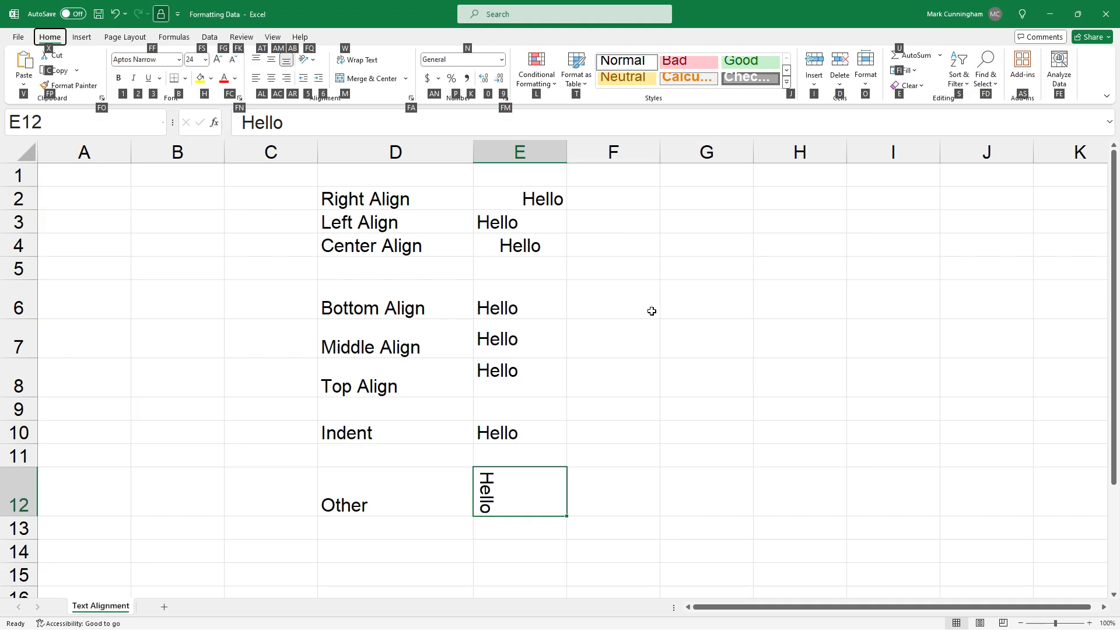
pyautogui.click(532, 223)
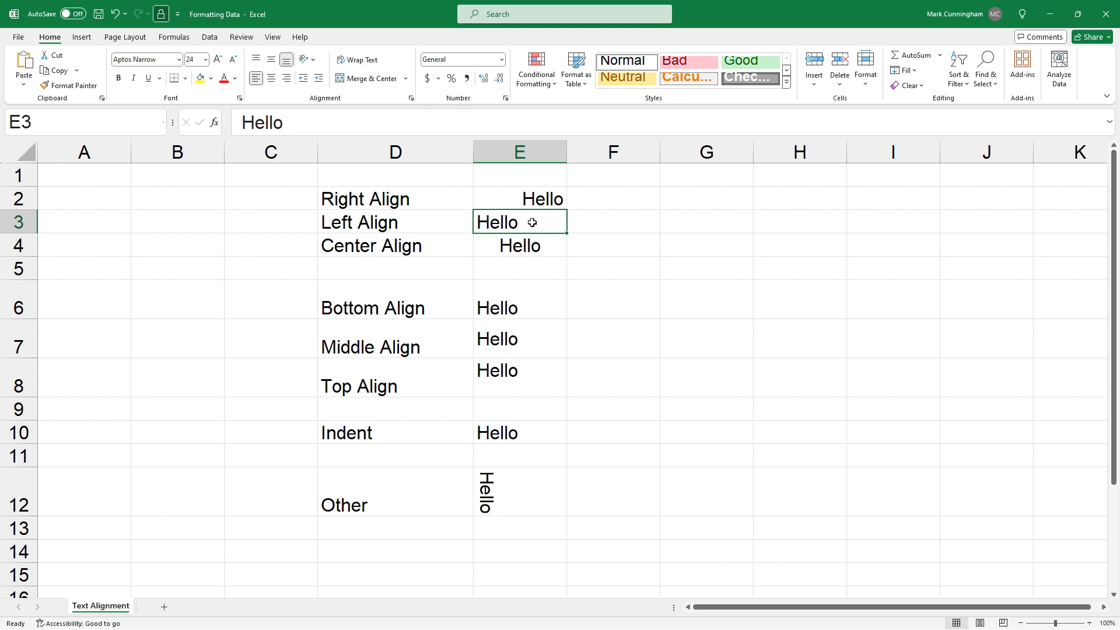
pyautogui.hotkey('alt', 'h')
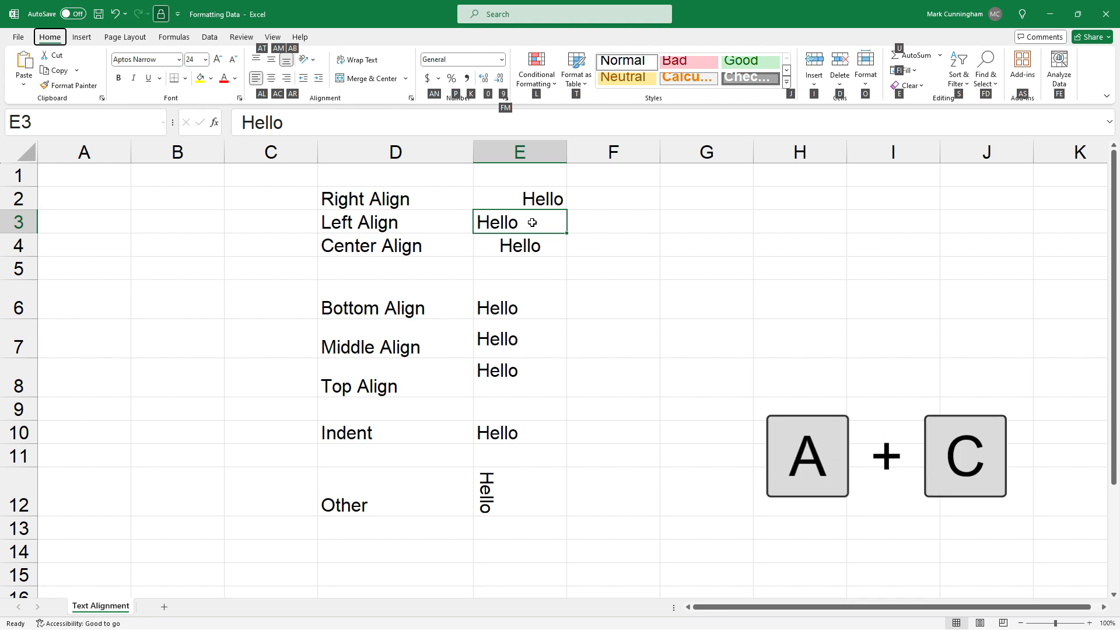
pyautogui.press('a')
pyautogui.press('c')
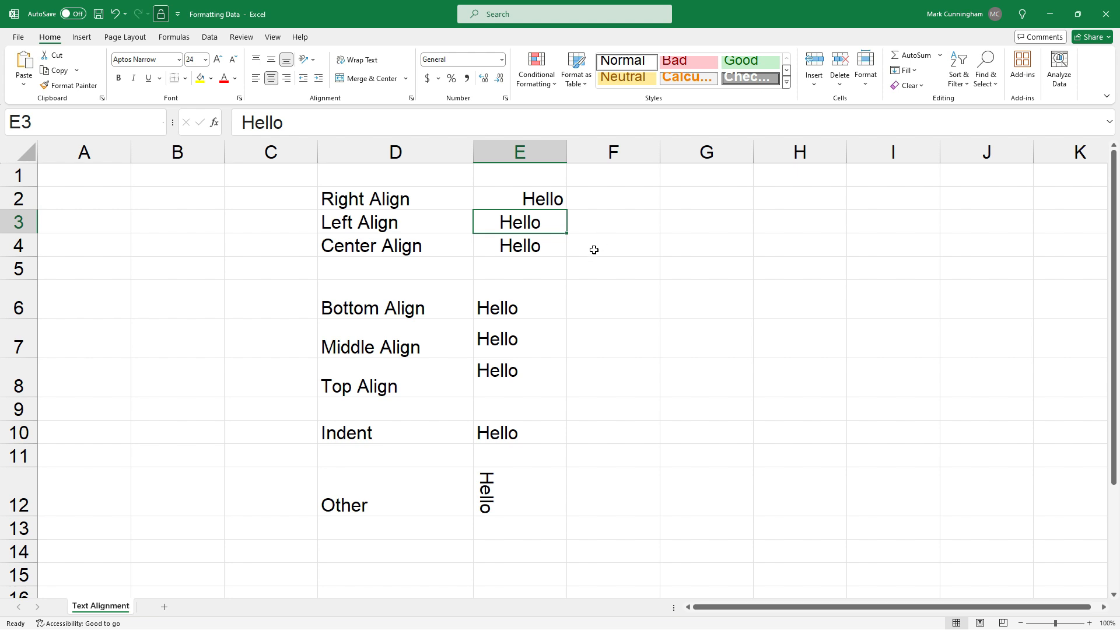
# - Top-align the Hello text in cell E6 using the ribbon's key tips
pyautogui.click(517, 298)
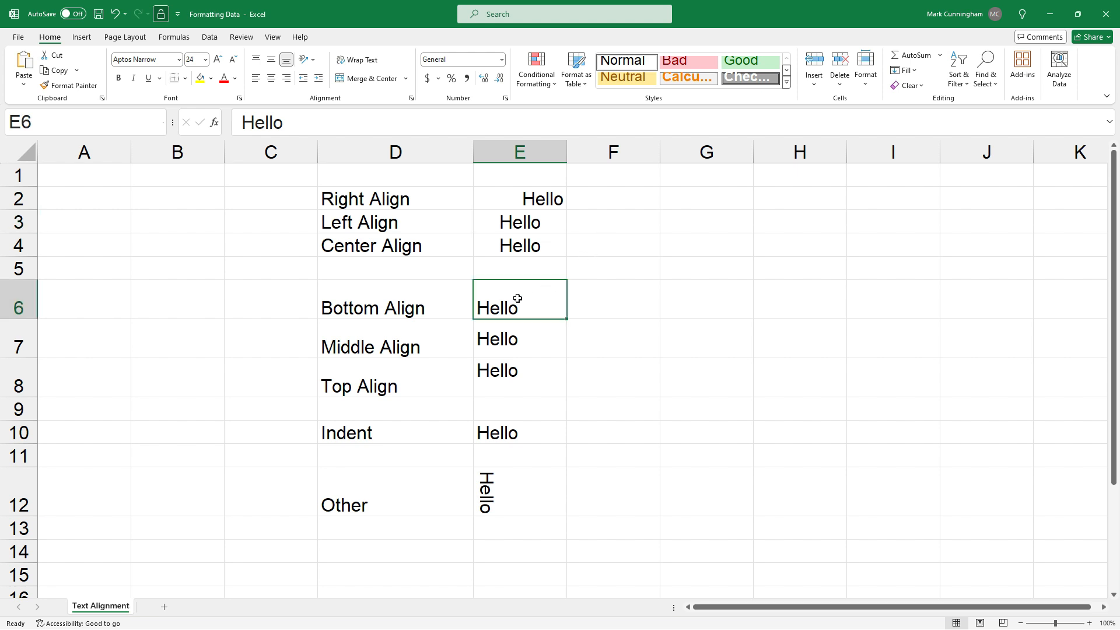
pyautogui.hotkey('alt', 'h')
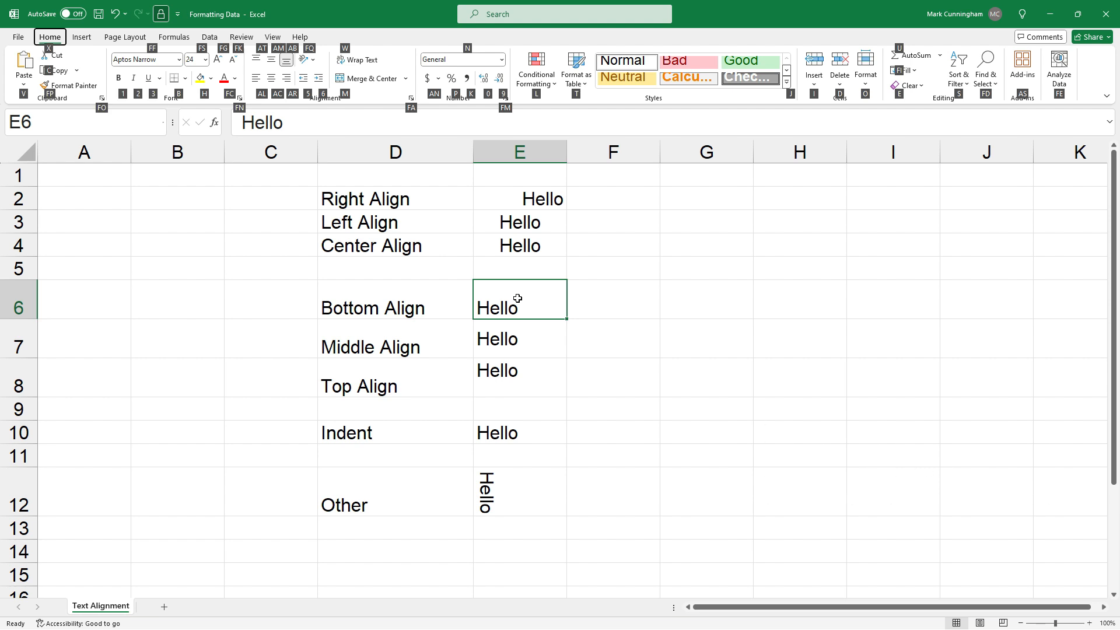
pyautogui.press('a')
pyautogui.press('t')
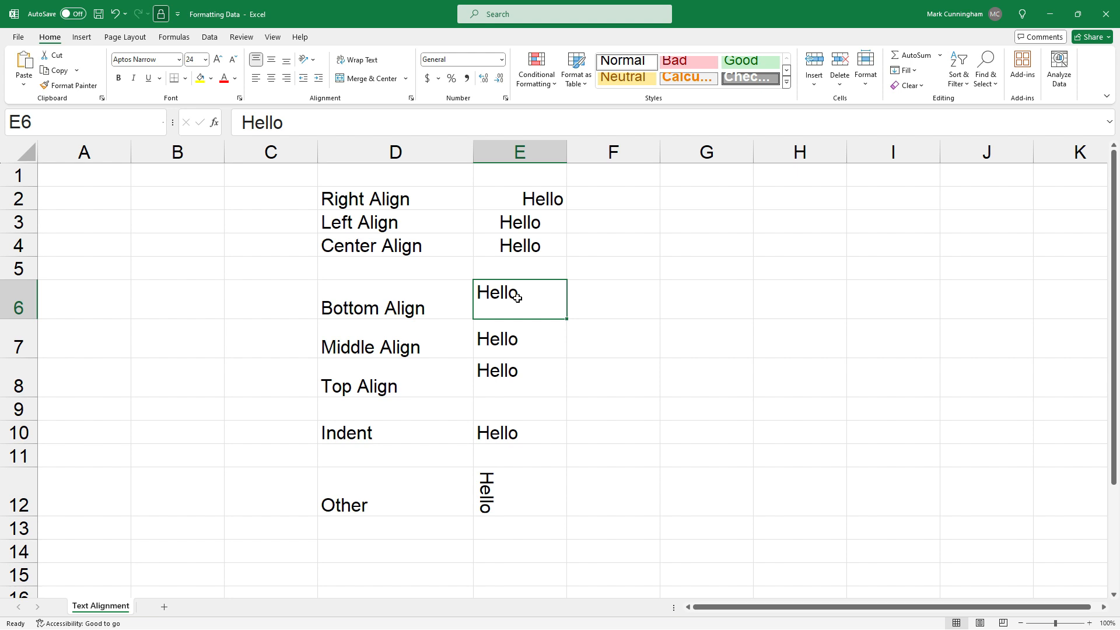
# - Select the empty cell F7 and display the key tips for the Home commands
pyautogui.click(629, 345)
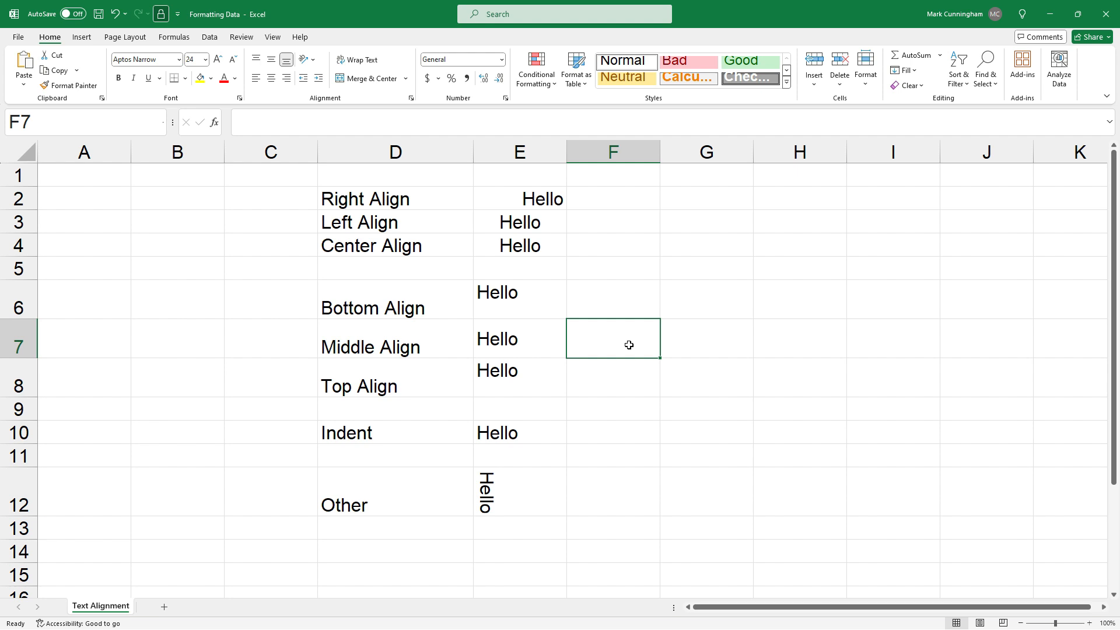
pyautogui.hotkey('alt', 'h')
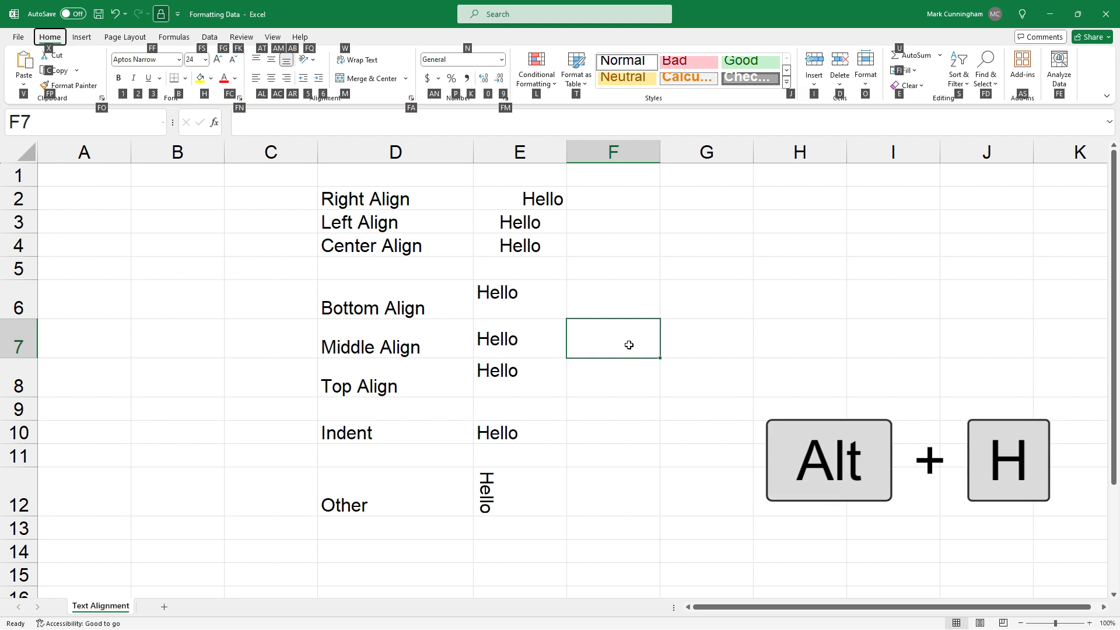